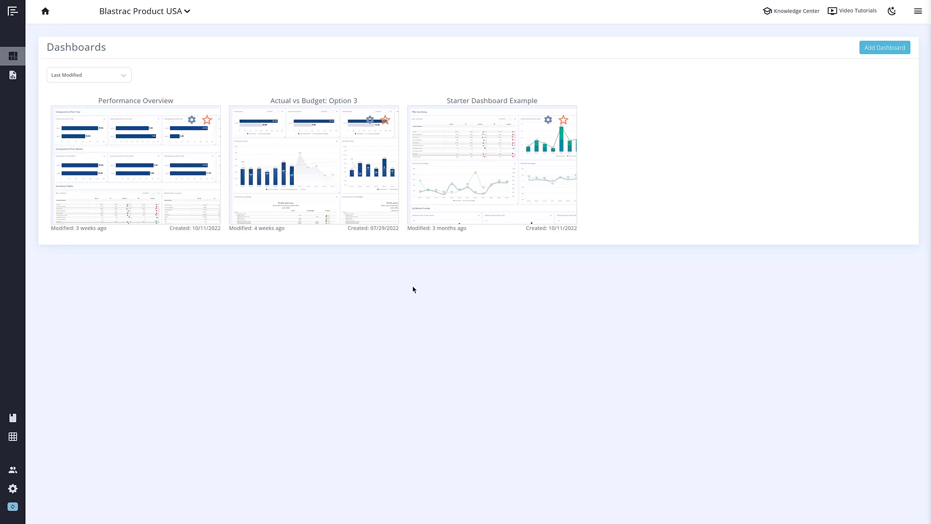
Create a Reach Reporting Advanced budget 'New Budget' for next fiscal year, pre-filled with past data
left_click(20, 418)
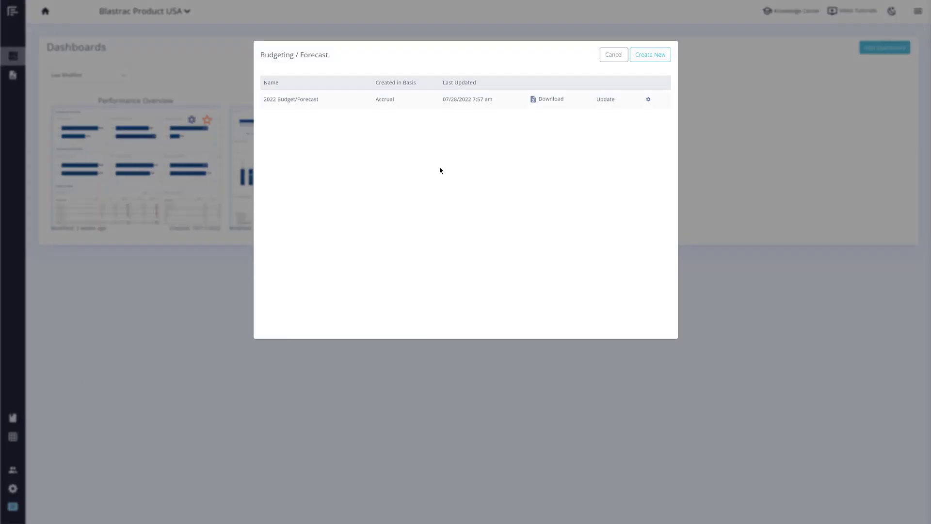
left_click(638, 54)
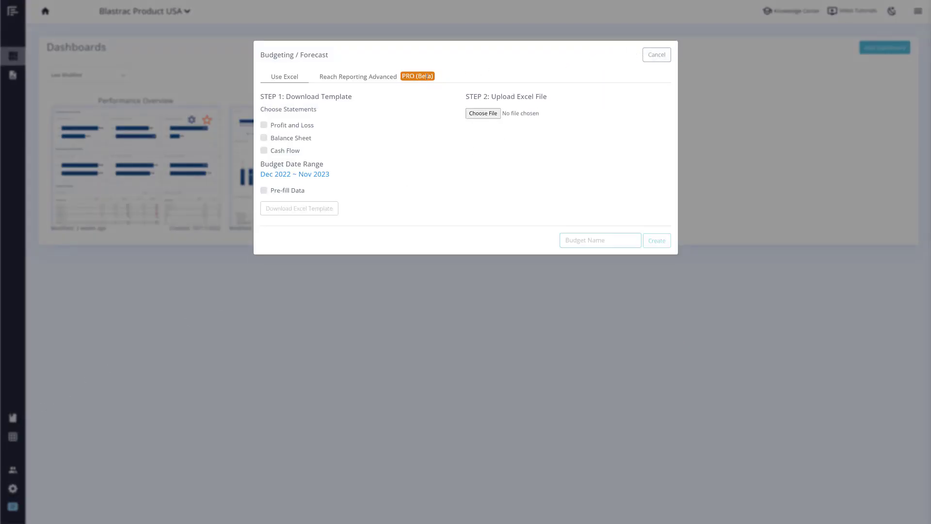
left_click(402, 82)
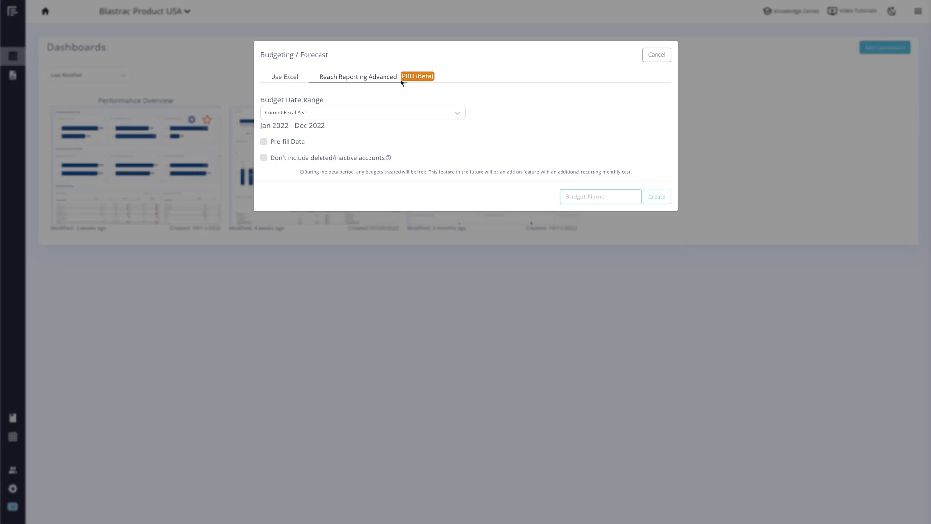
left_click(401, 112)
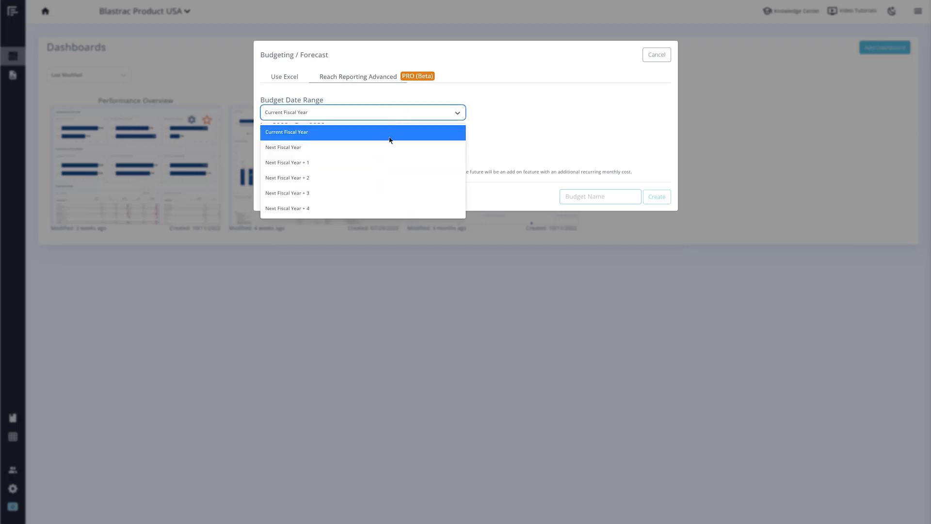
left_click(386, 148)
left_click(299, 145)
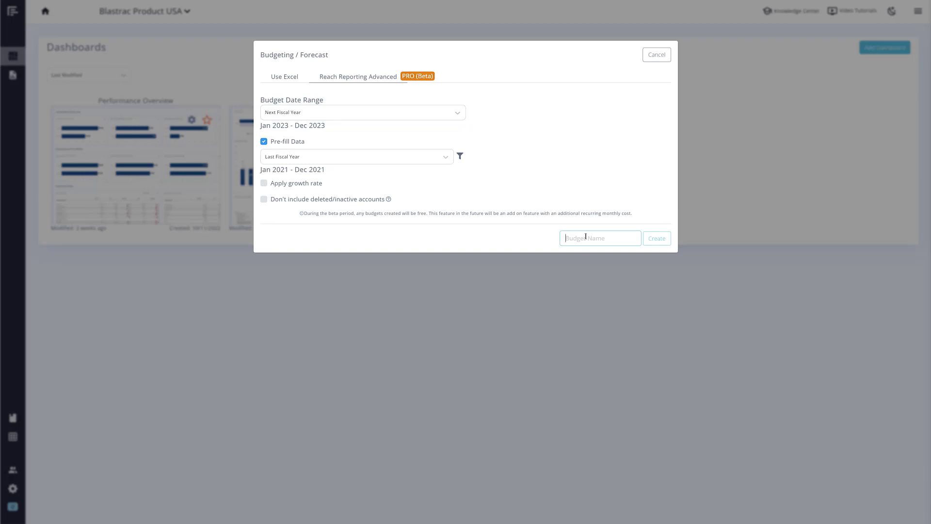
type("New Budget")
left_click(656, 238)
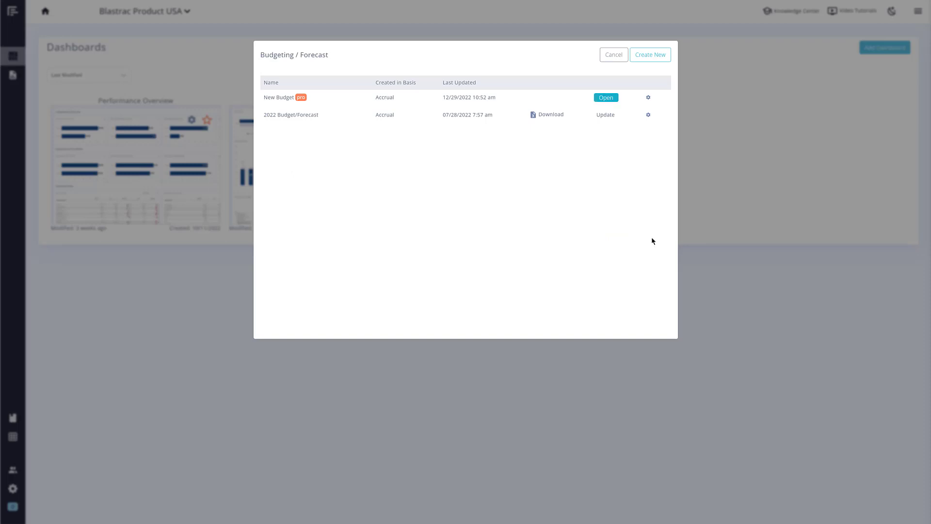
Open New Budget and base 40100 Construction Income on the previous period with an 8% adjustment
left_click(606, 99)
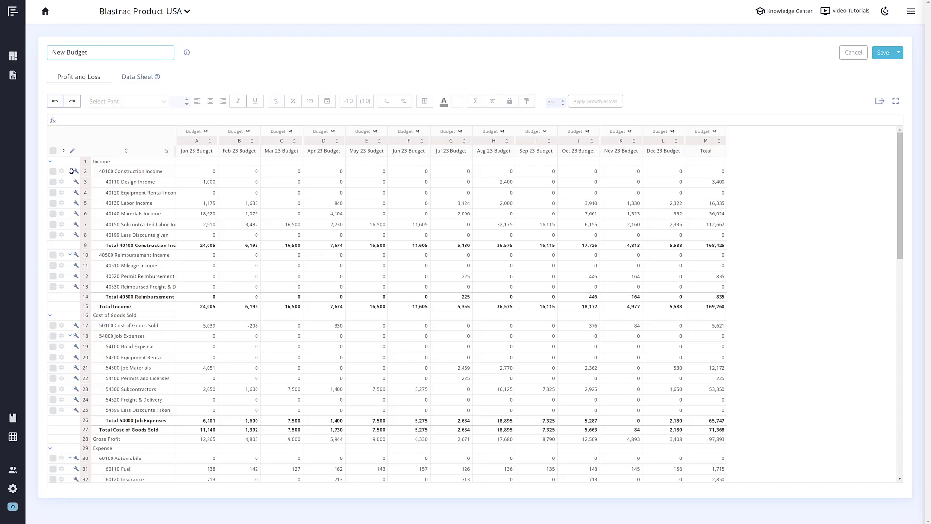
left_click(61, 172)
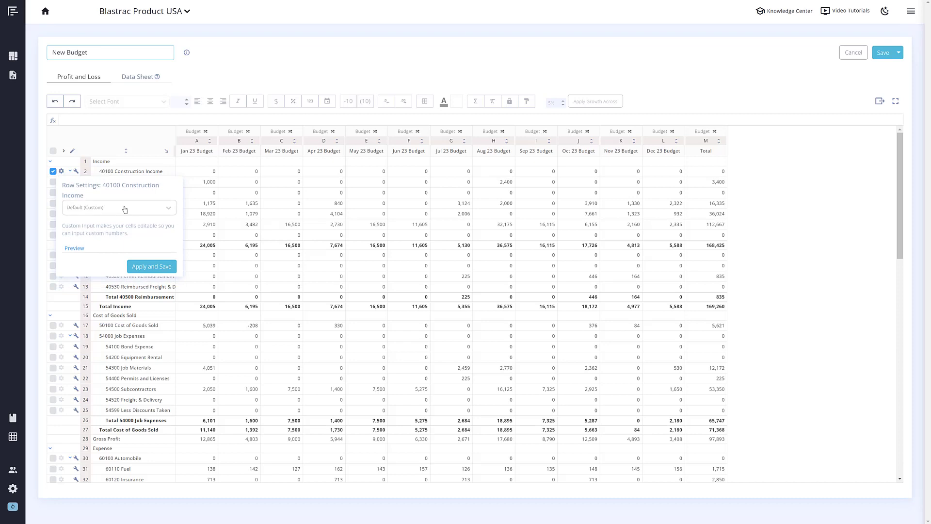
left_click(125, 209)
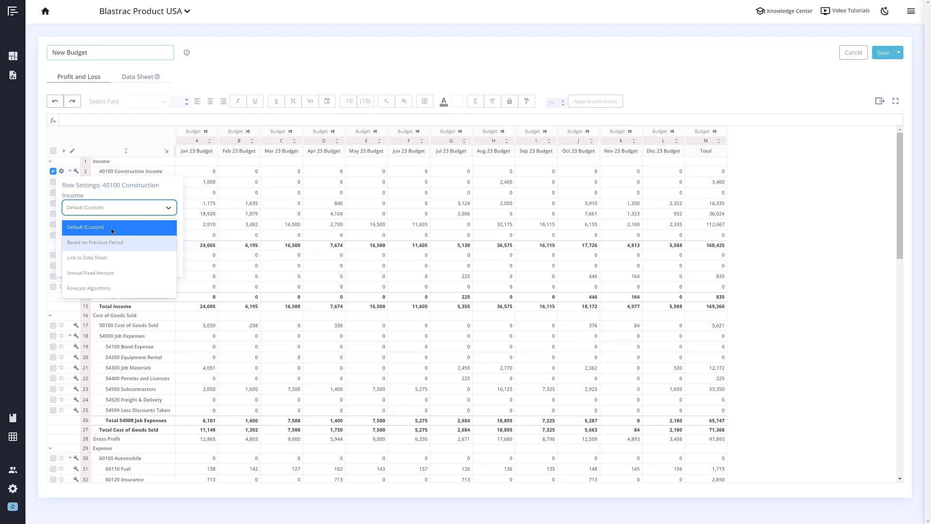
left_click(110, 244)
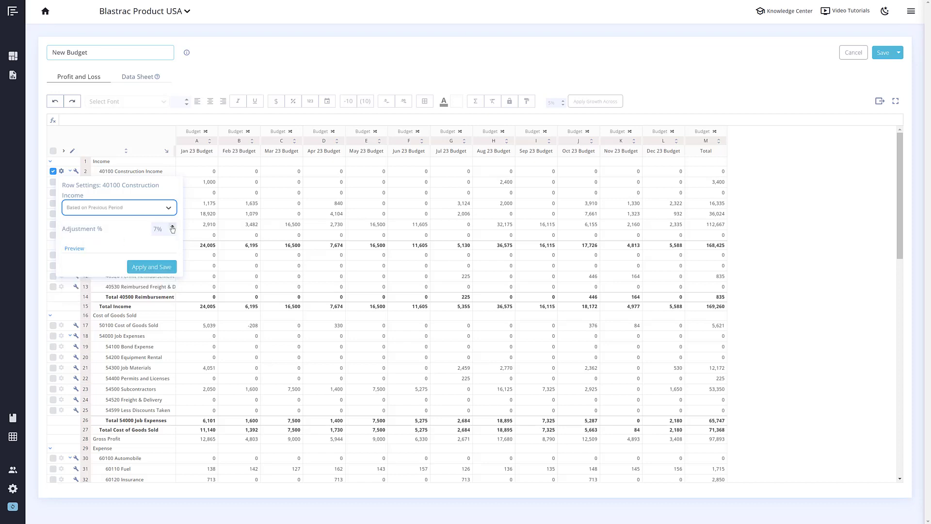
left_click(172, 228)
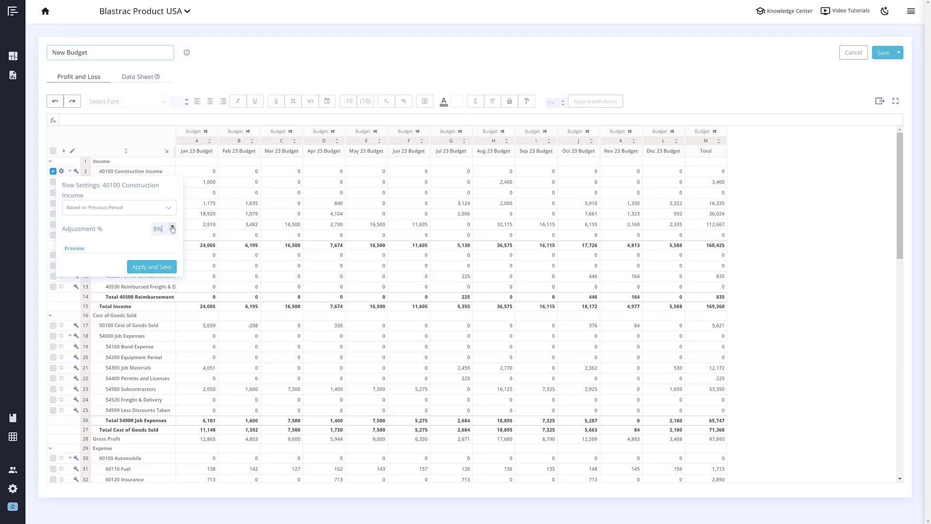
Switch Construction Income to Link to Data Sheet and view the empty Data Sheet
left_click(148, 211)
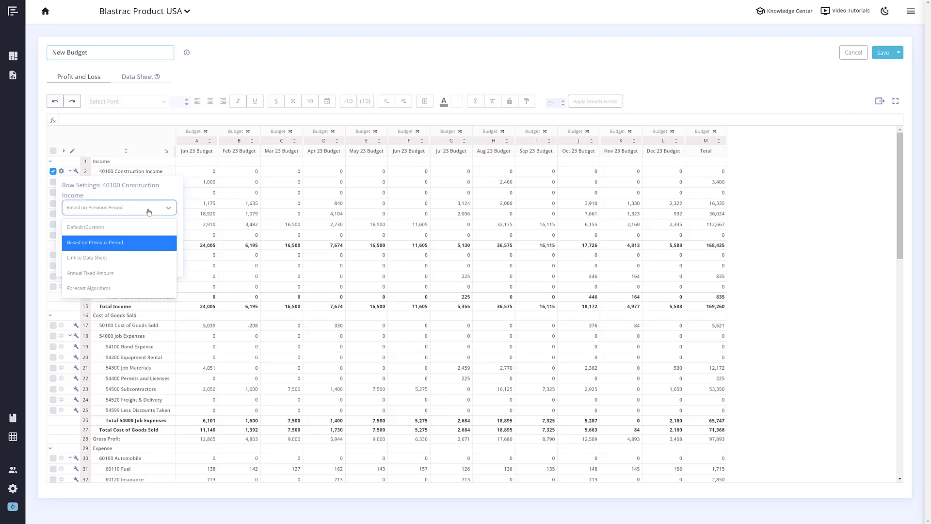
left_click(115, 259)
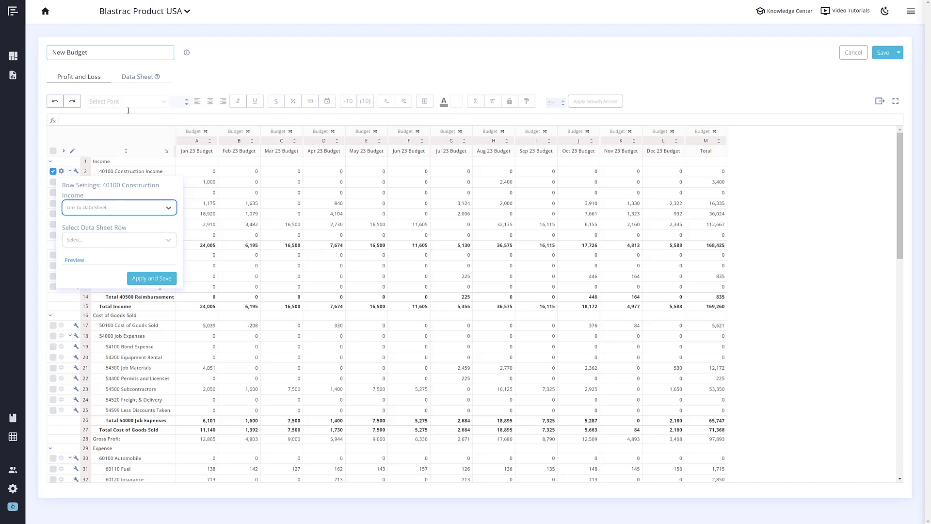
left_click(132, 80)
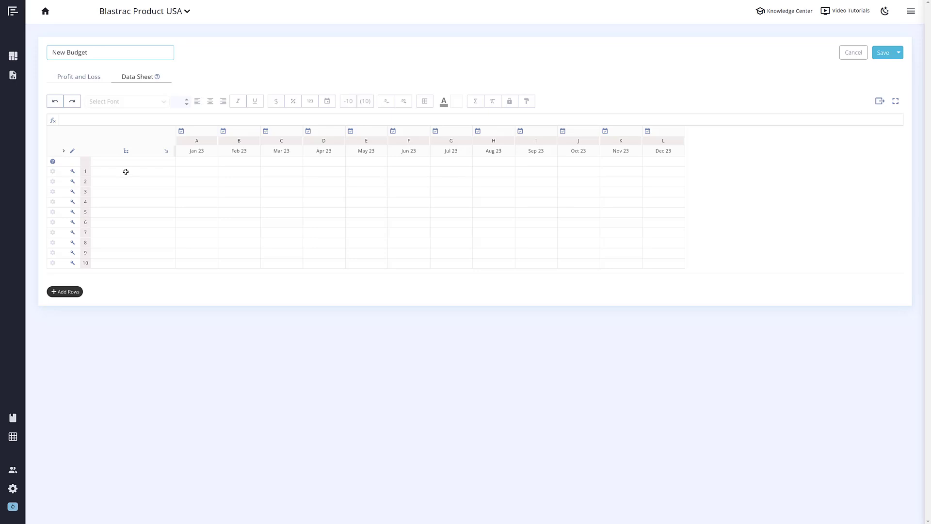
Label data sheet rows 'Number of Sales Reps', 'Sales Per Rep' and 'Sales'
left_click(125, 172)
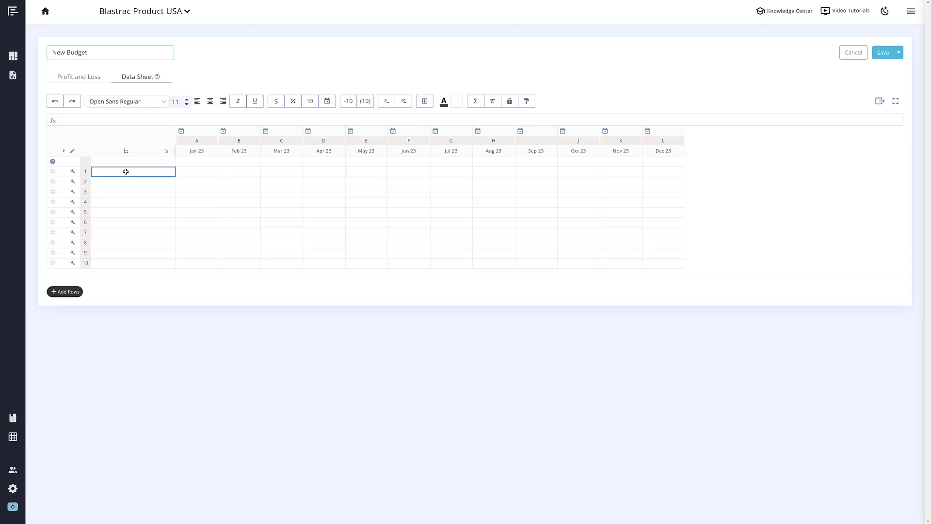
type("Number of Sales Reps")
key("Return")
type("Sales Per Rep")
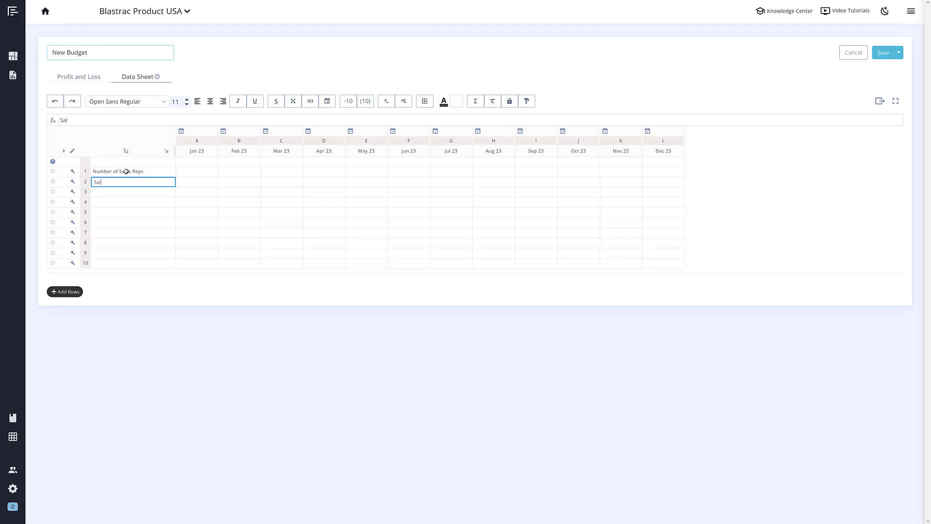
key("Return")
type("Sales")
key("Return")
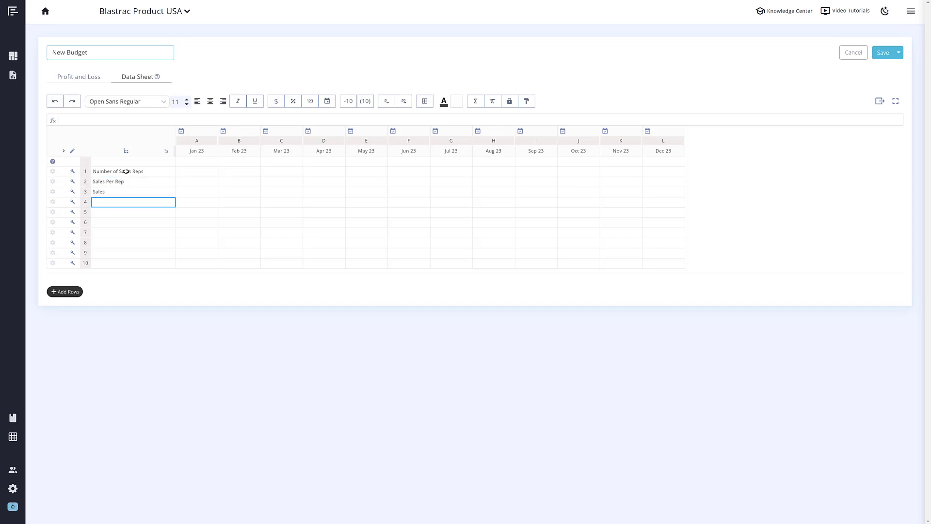
Enter January values: 15 reps, $2,600 per rep, and Sales formula =A1*A2 giving 39,000
left_click(189, 171)
type("15")
left_click(200, 181)
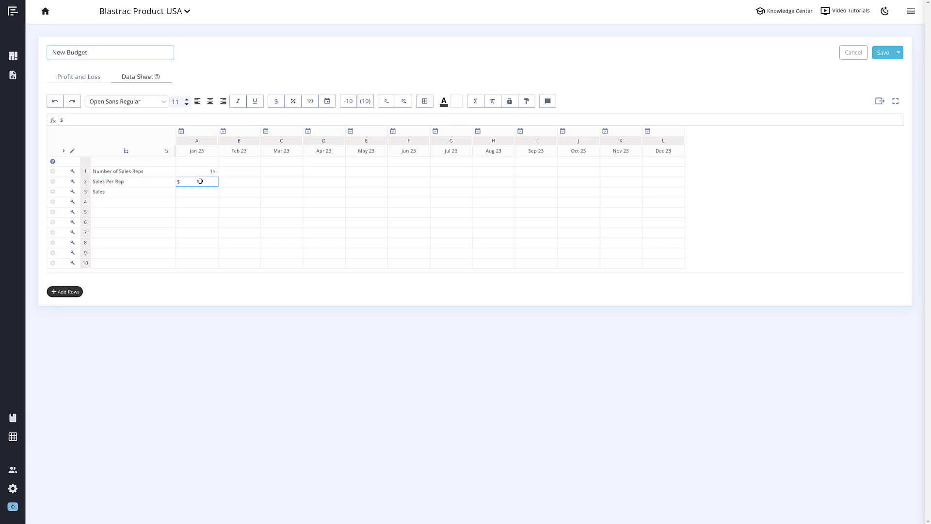
type("$2600")
key("Return")
type("=")
left_click(209, 173)
type("*")
left_click(207, 181)
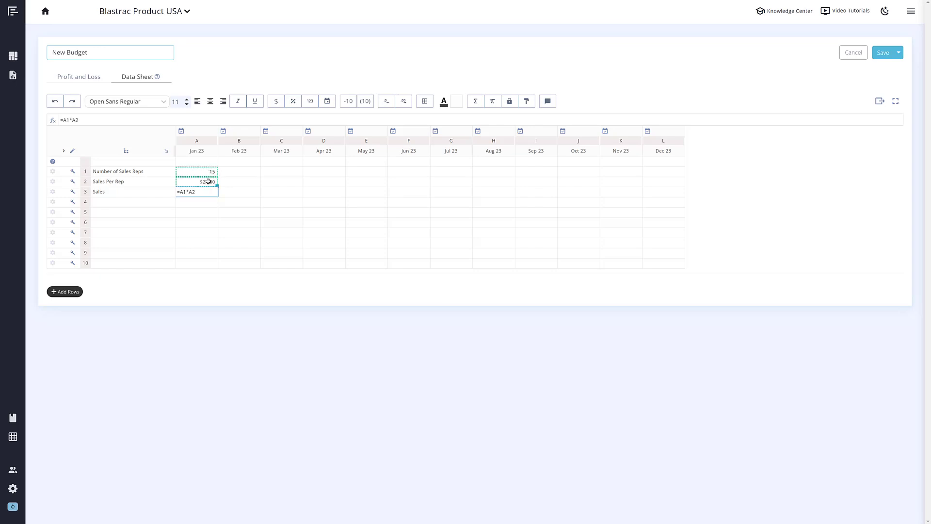
key("Return")
Fill January's values across to December and format the Sales row as currency
left_click_drag(208, 174, 677, 193)
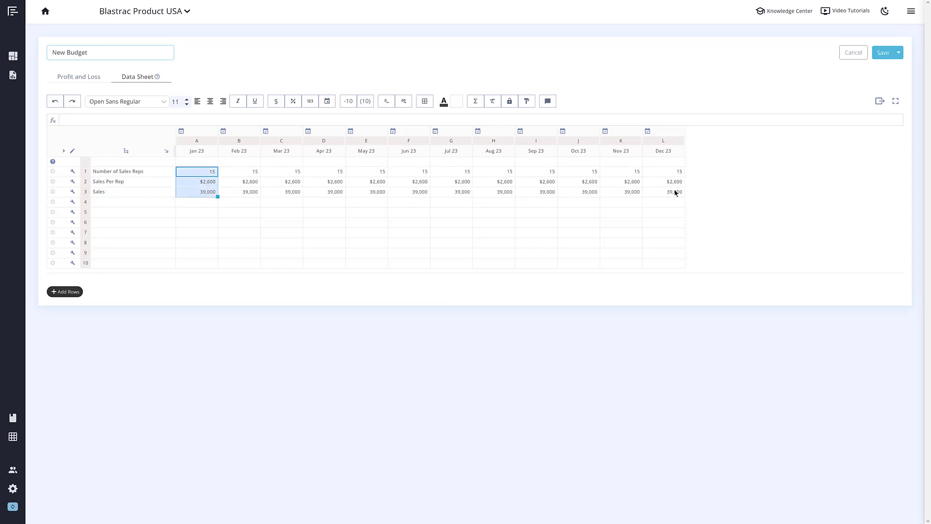
left_click(88, 192)
left_click(212, 193)
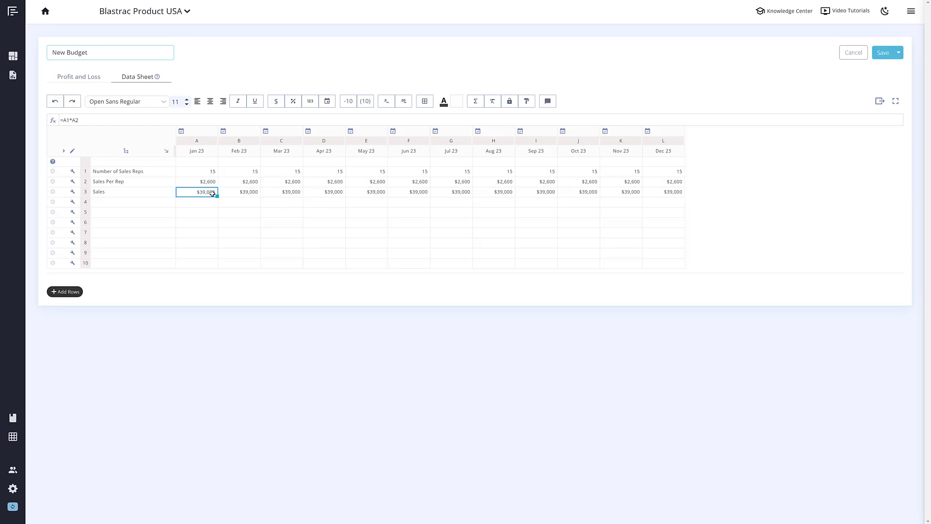
Link 40130 Labor Income's row settings to the Data Sheet's Sales row
left_click(90, 77)
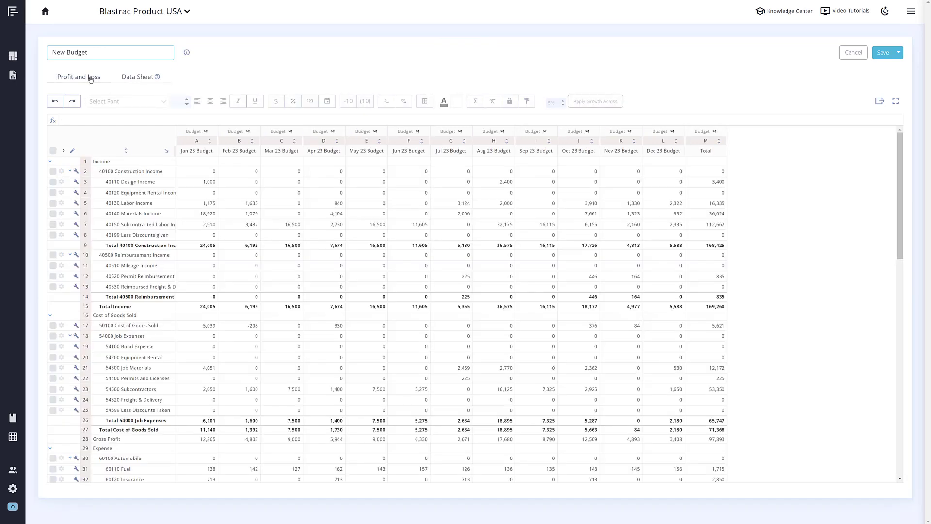
left_click(62, 203)
left_click(83, 231)
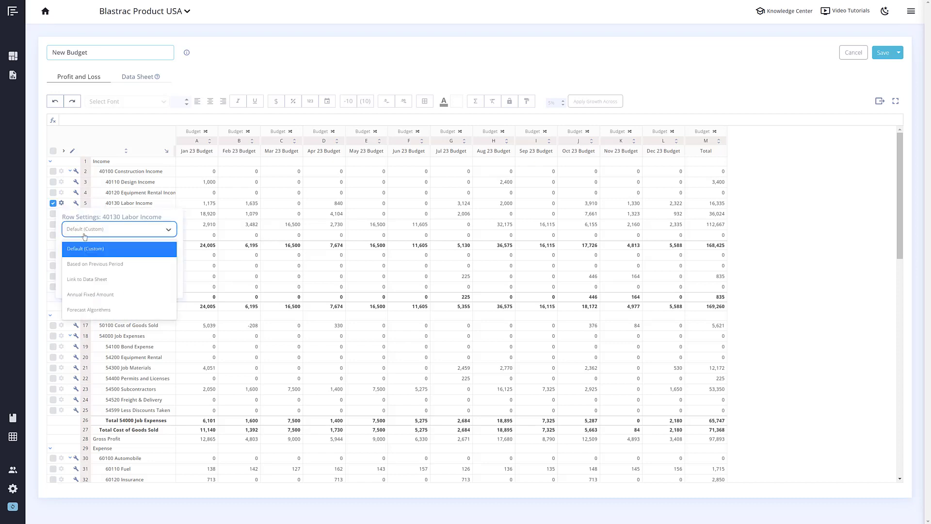
left_click(105, 274)
left_click(132, 267)
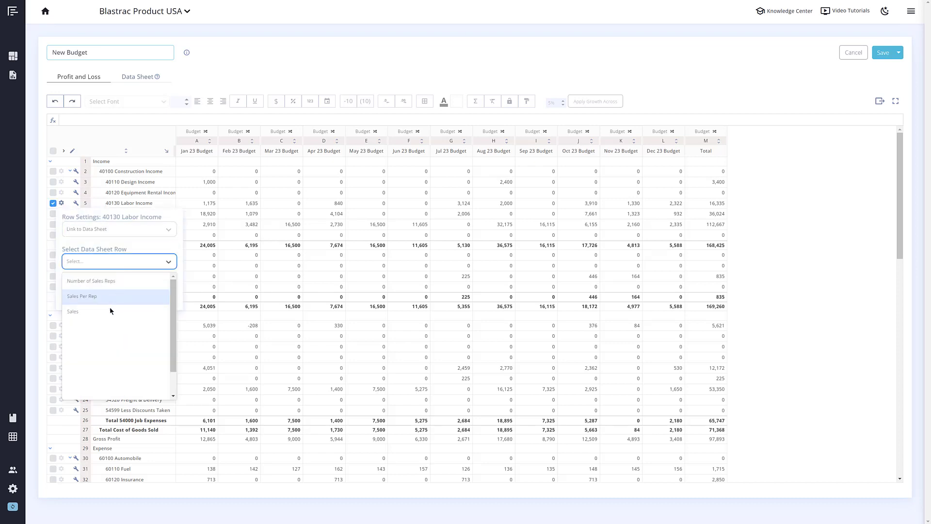
Apply the Labor Income data sheet link settings
left_click(109, 308)
left_click(141, 299)
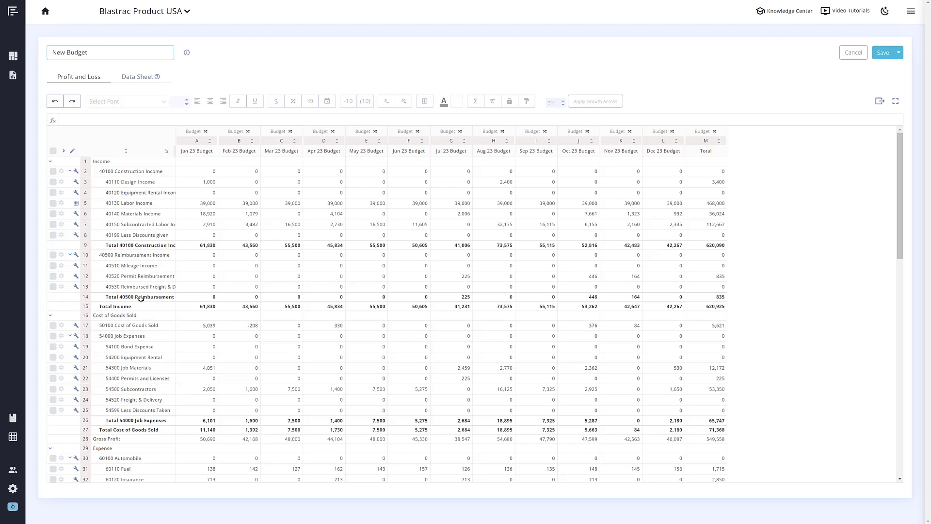
left_click(84, 204)
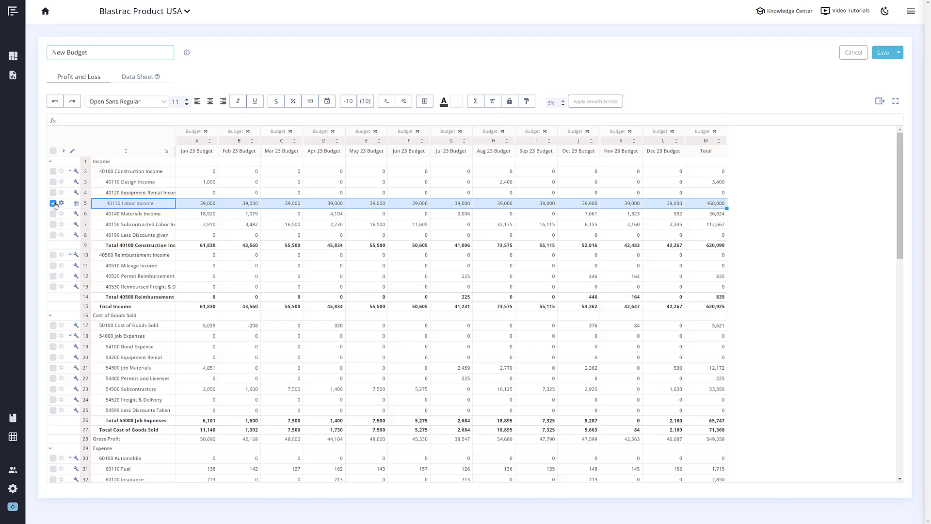
left_click(53, 203)
Set 40140 Materials Income to an annual fixed amount of 2400, updated with actuals, and save
left_click(62, 214)
left_click(118, 240)
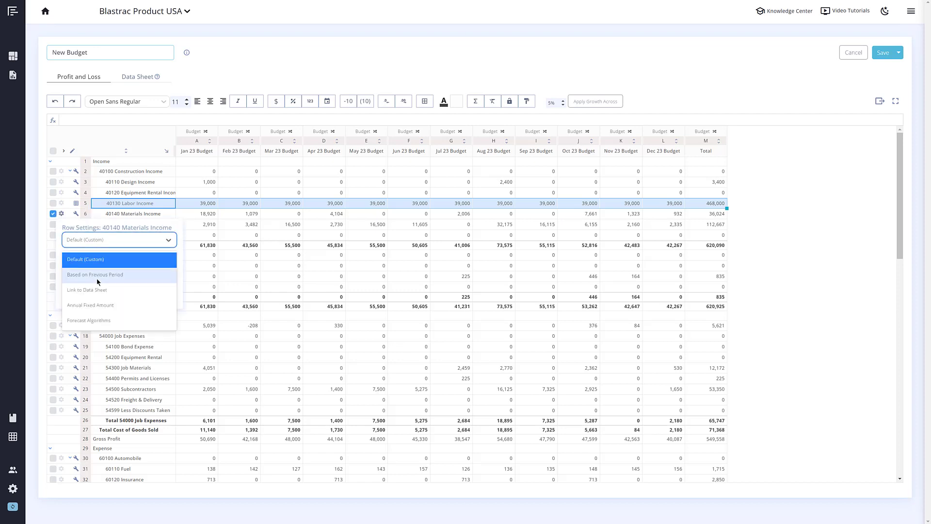
left_click(100, 305)
double_click(126, 298)
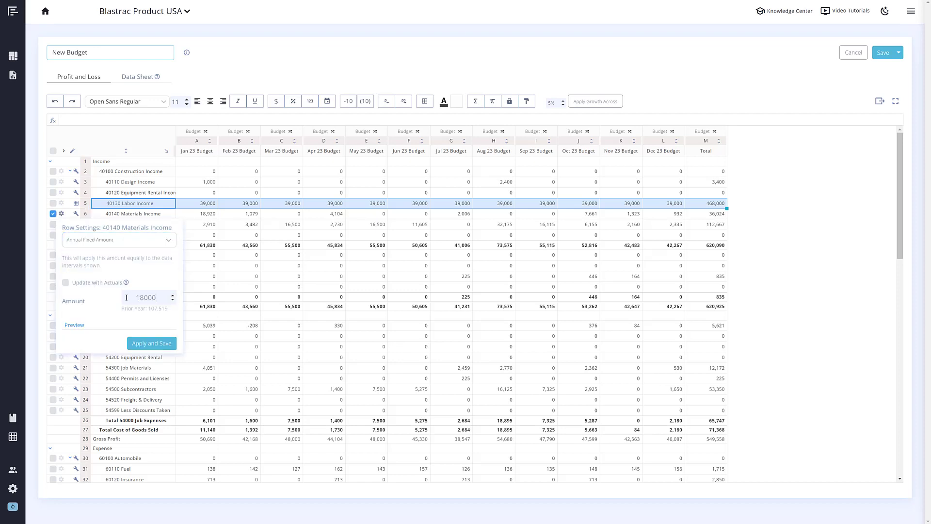
type("2400")
left_click(96, 283)
left_click(154, 343)
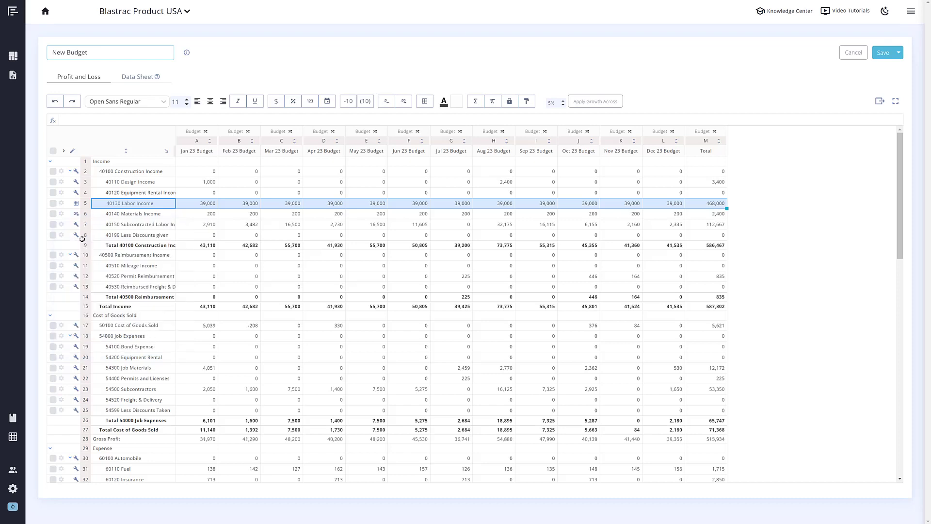
left_click(62, 214)
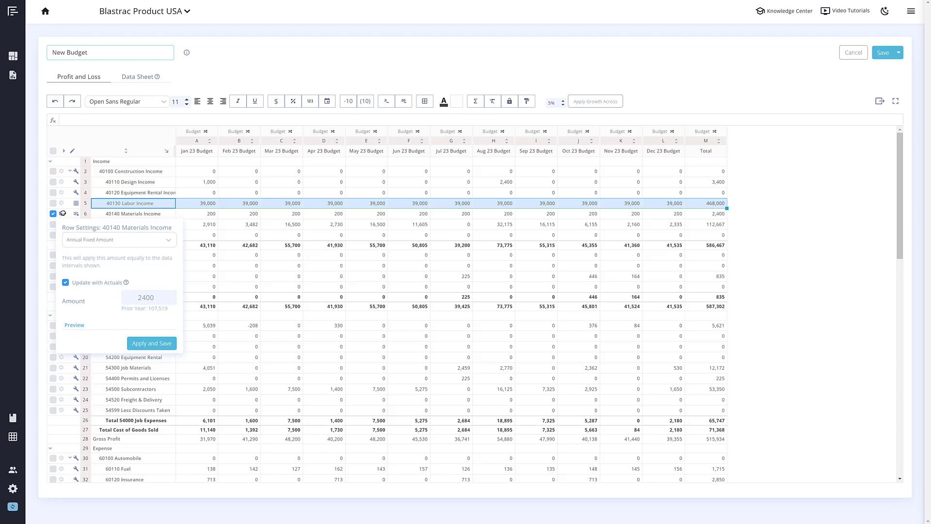
left_click(199, 215)
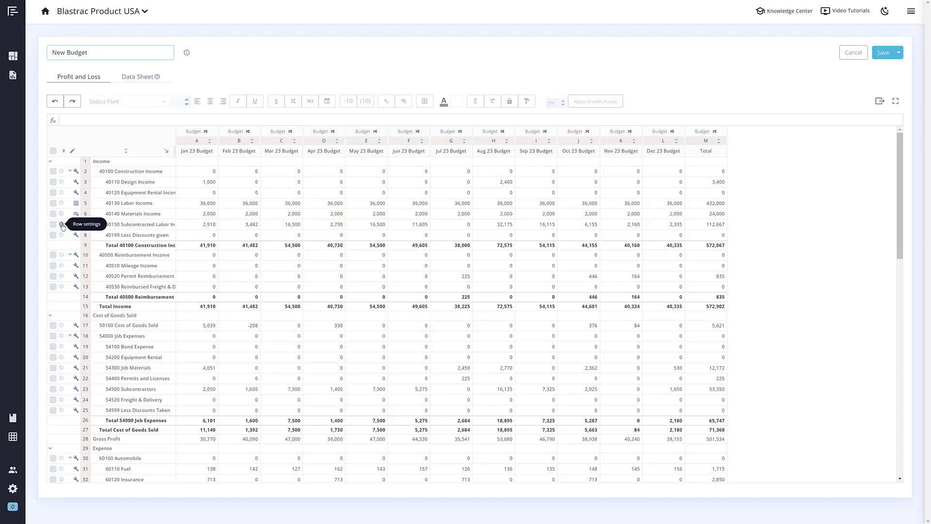
Switch 40150 Subcontracted Labor Income to forecast algorithms using the Linear algorithm
left_click(61, 225)
left_click(86, 267)
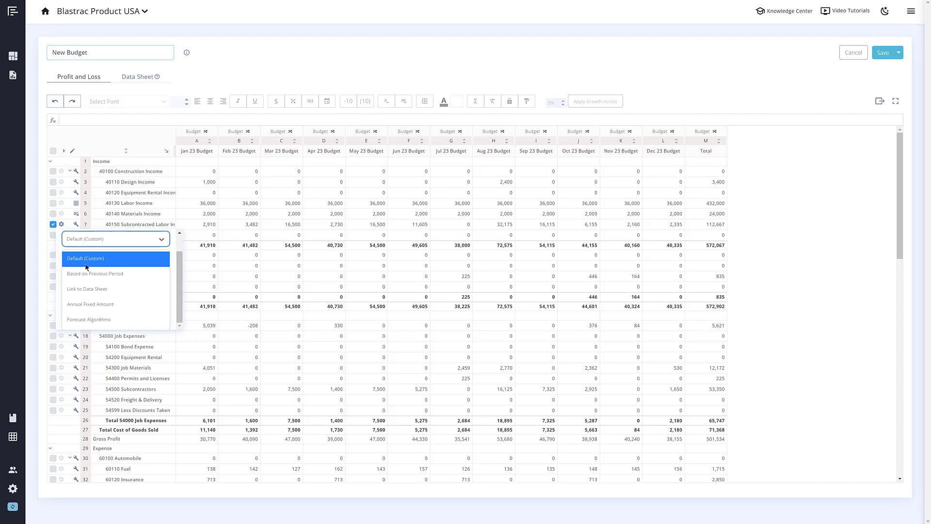
left_click(97, 318)
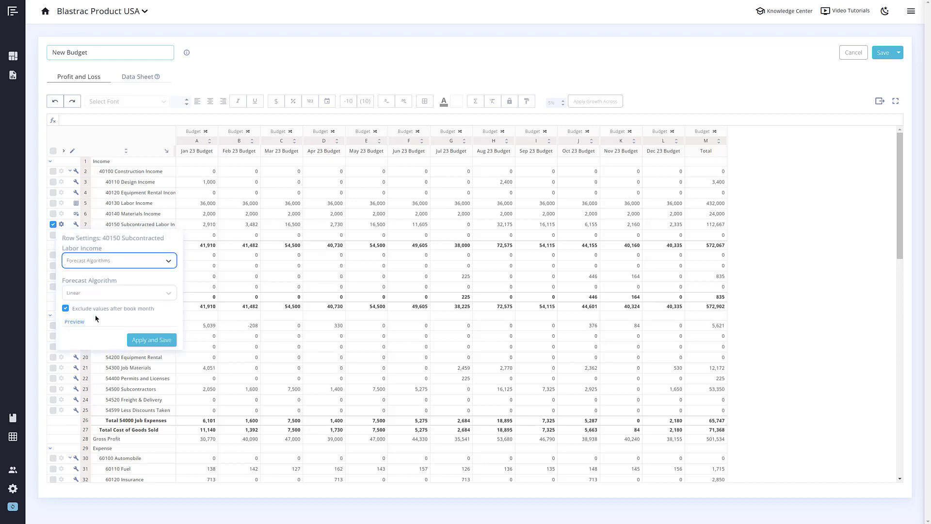
left_click(101, 296)
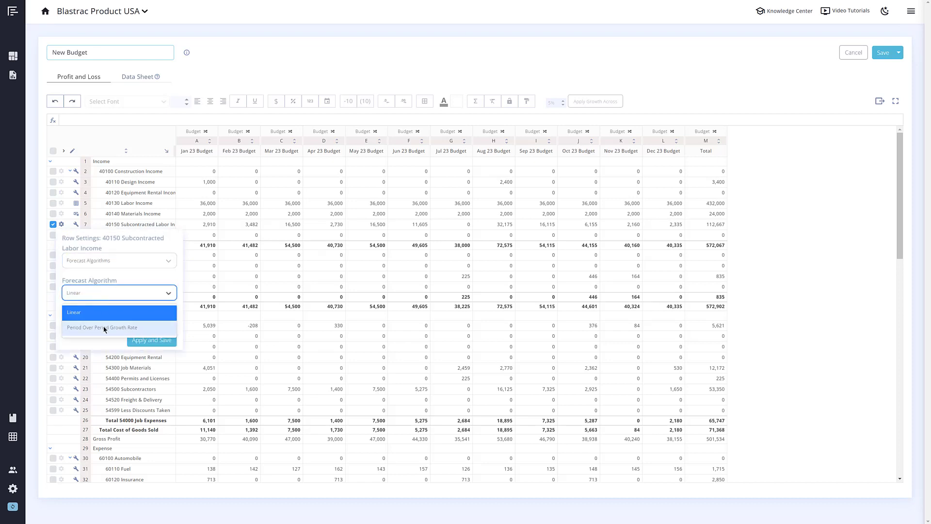
left_click(104, 328)
left_click(109, 294)
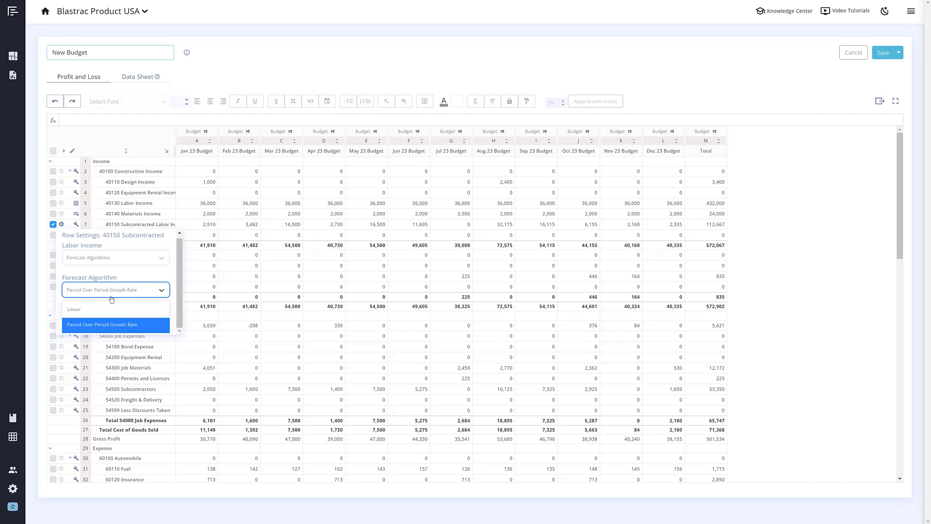
left_click(110, 310)
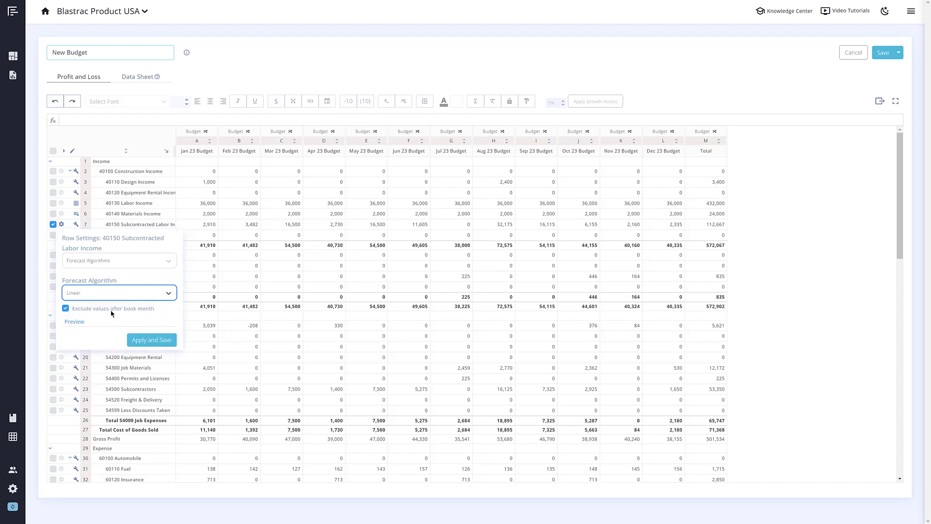
Preview the forecast chart, keep values after the book month excluded, and apply and save
left_click(83, 322)
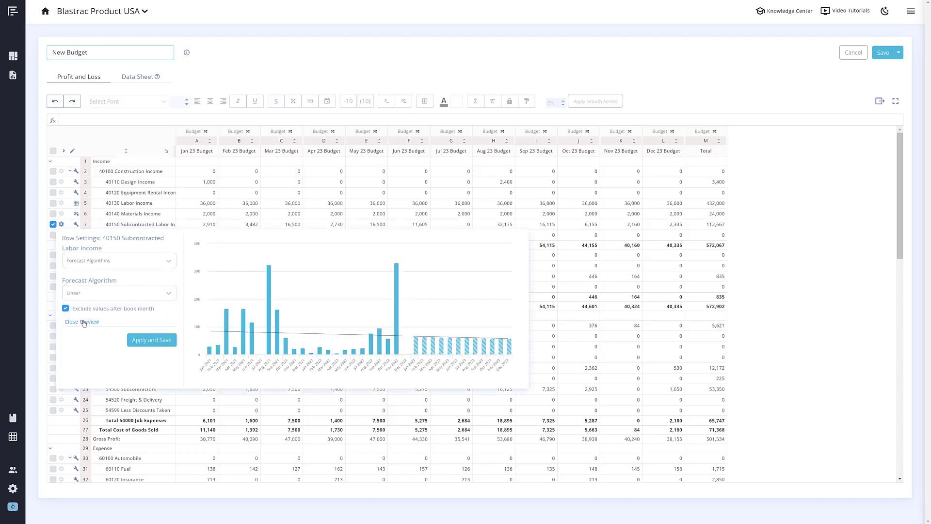
left_click(87, 310)
left_click(86, 310)
left_click(137, 340)
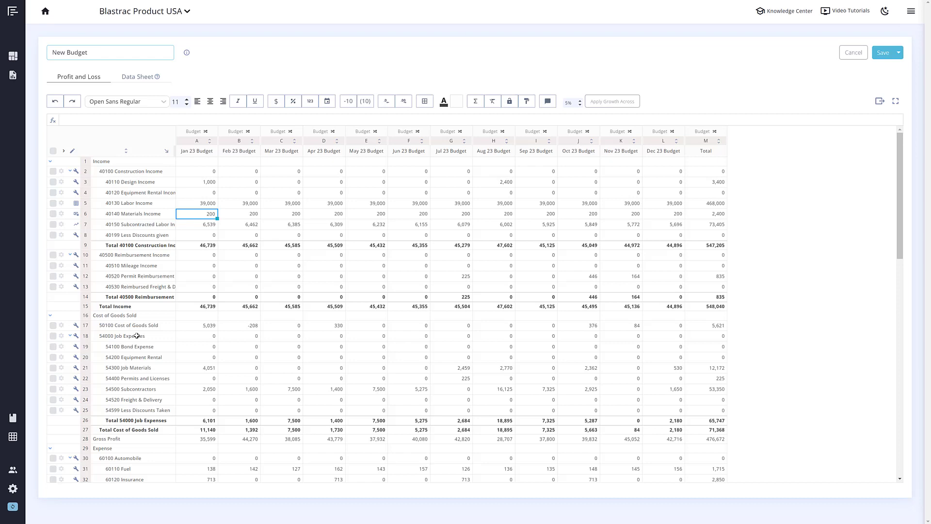
left_click(255, 215)
type("800")
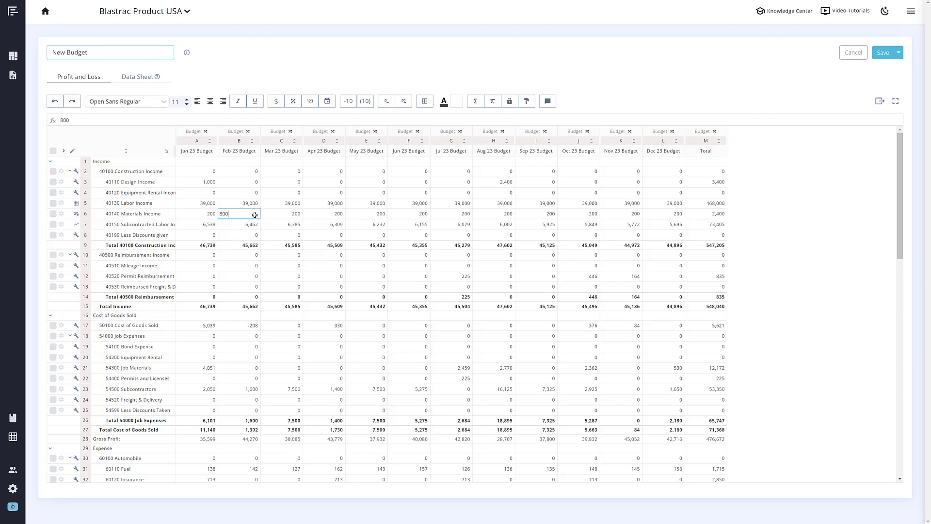
key("Return")
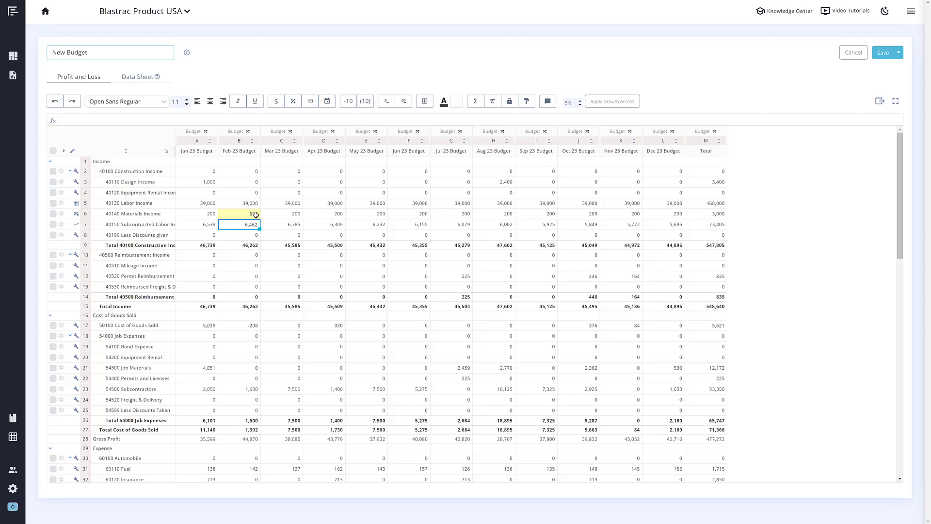
left_click(257, 215)
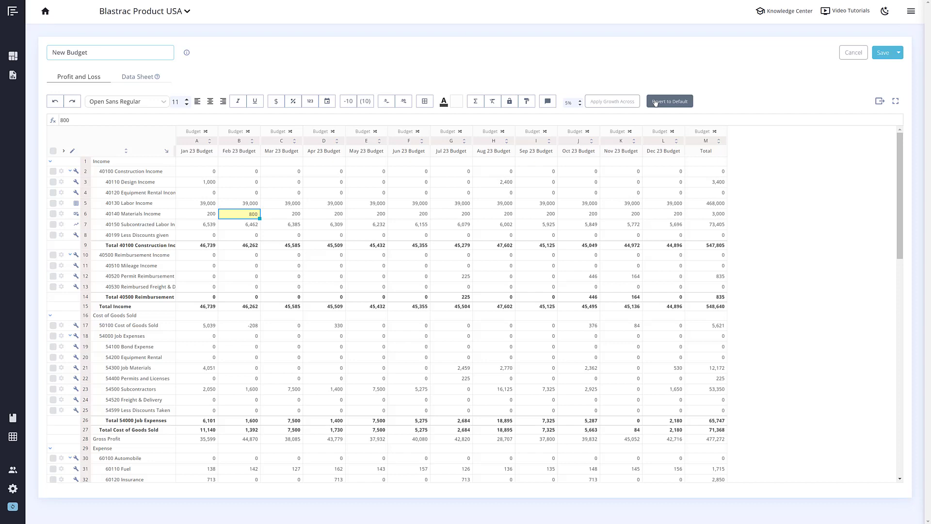
left_click(655, 103)
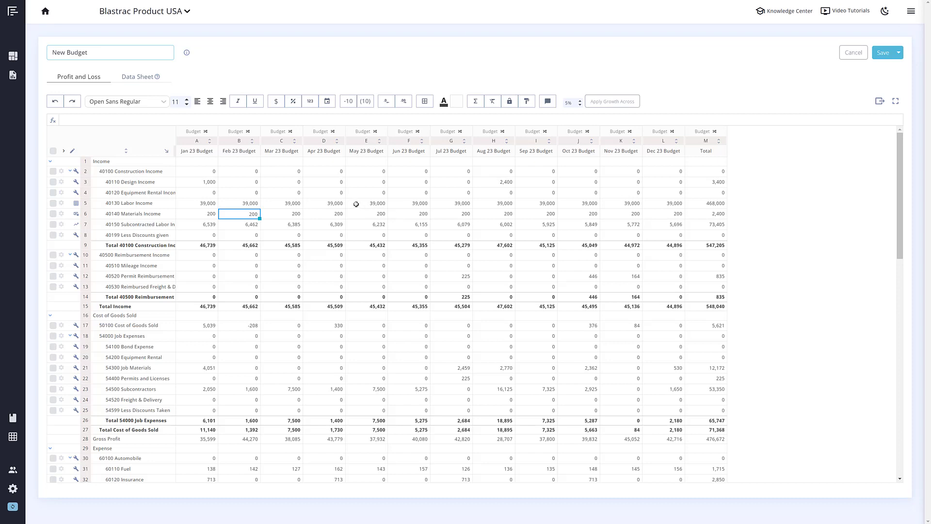
Post a 'Hi Team!' comment on cell E5, the May 23 Labor Income budget value
left_click(356, 204)
left_click(547, 101)
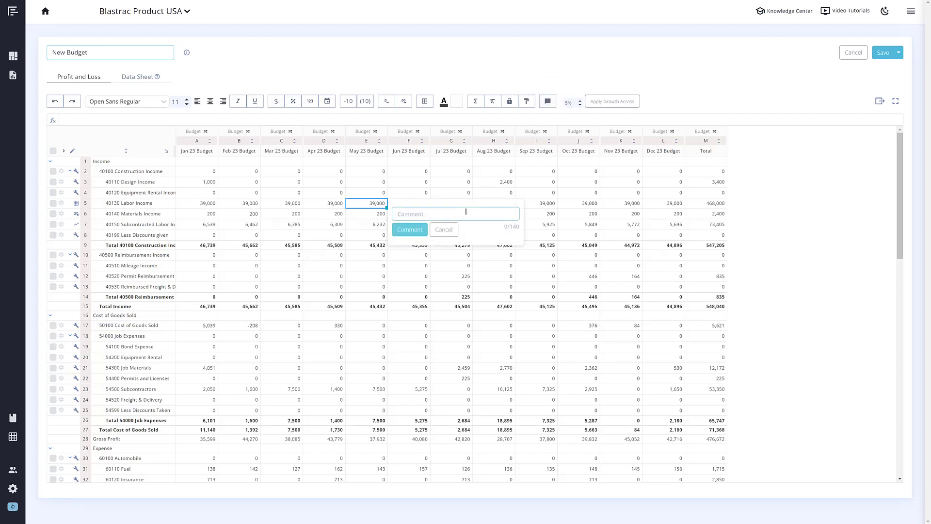
type("Hi T")
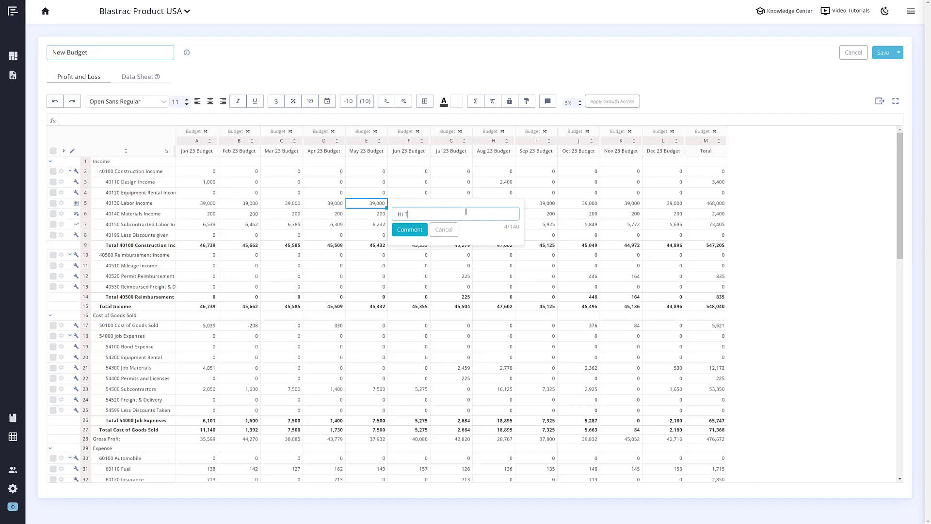
type("eam!")
left_click(412, 230)
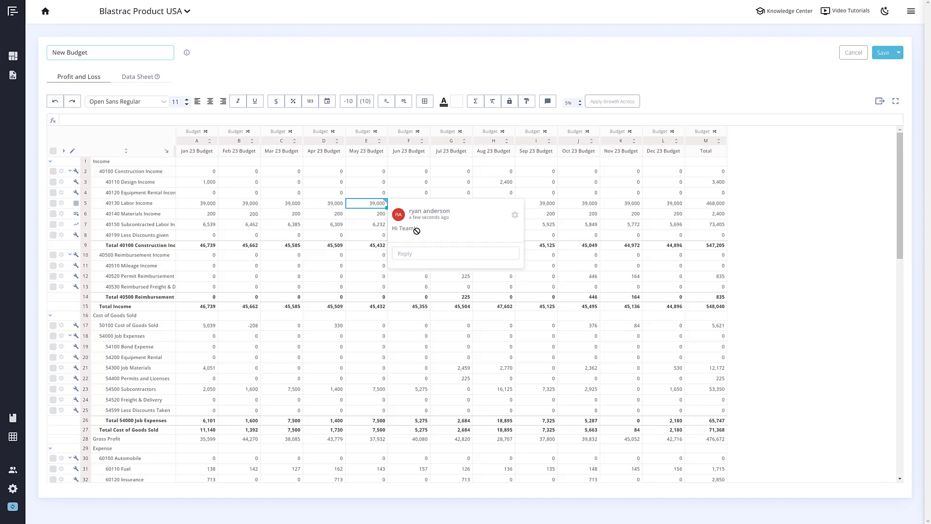
left_click(371, 236)
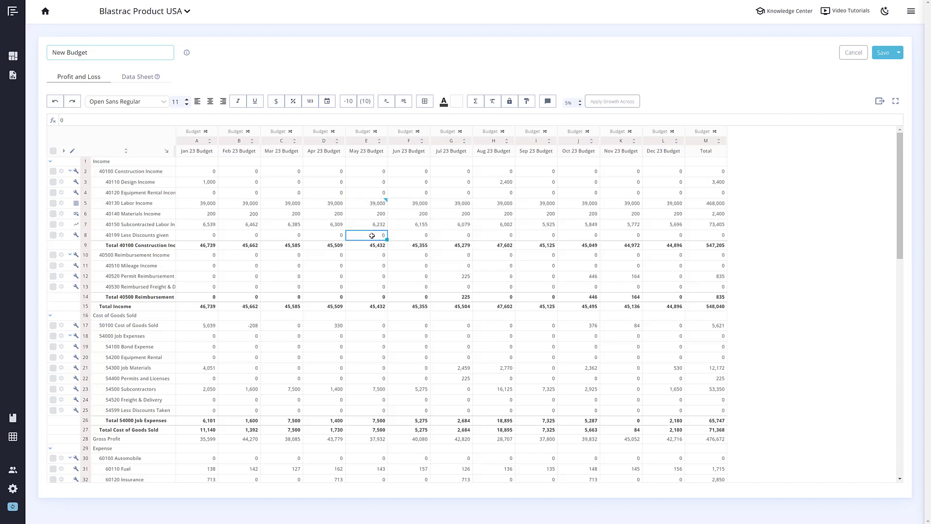
left_click(204, 133)
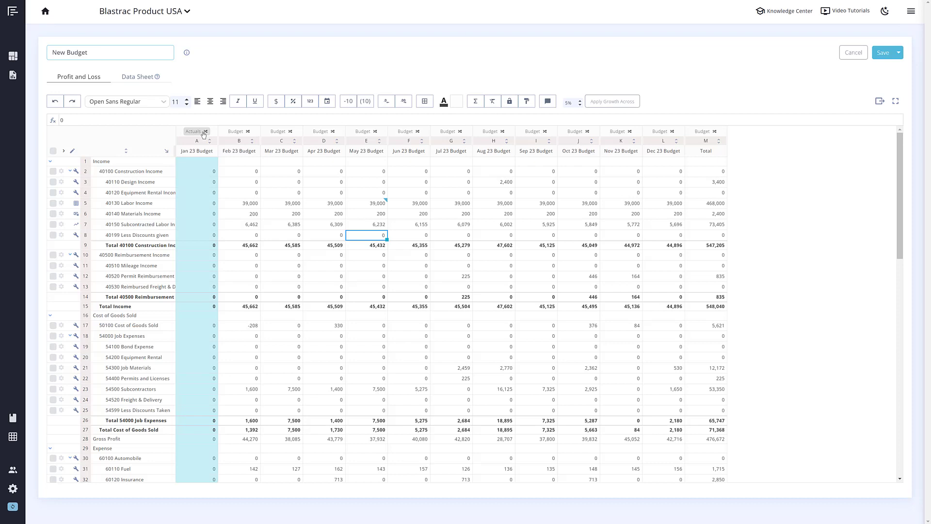
left_click(203, 133)
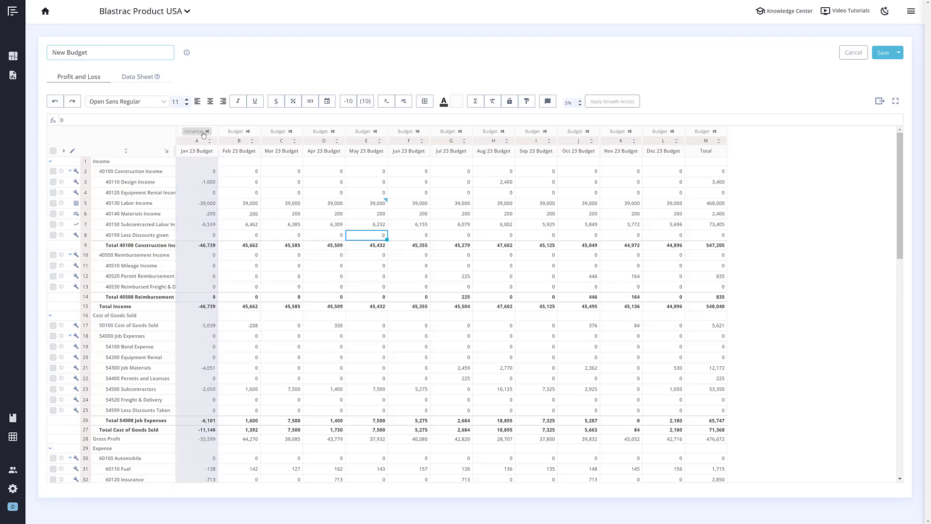
left_click(204, 133)
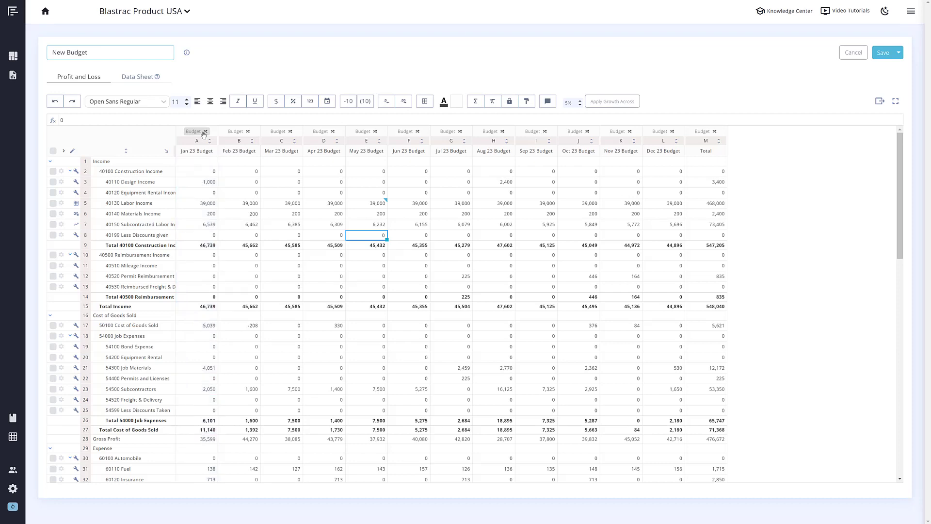